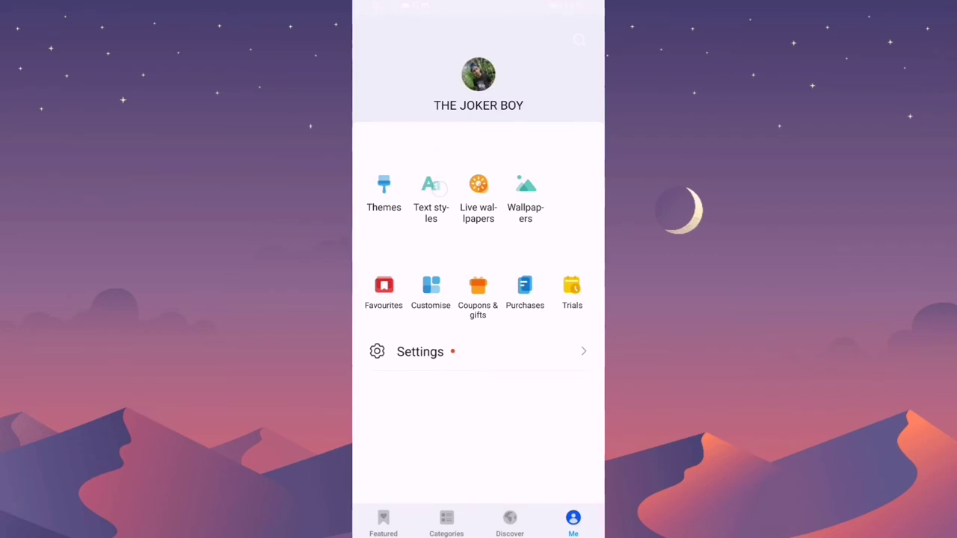
- Apply the downloaded SFUIText-Bold text style system-wide in Huawei Themes
{"action": "left_click", "coordinate": [432, 186]}
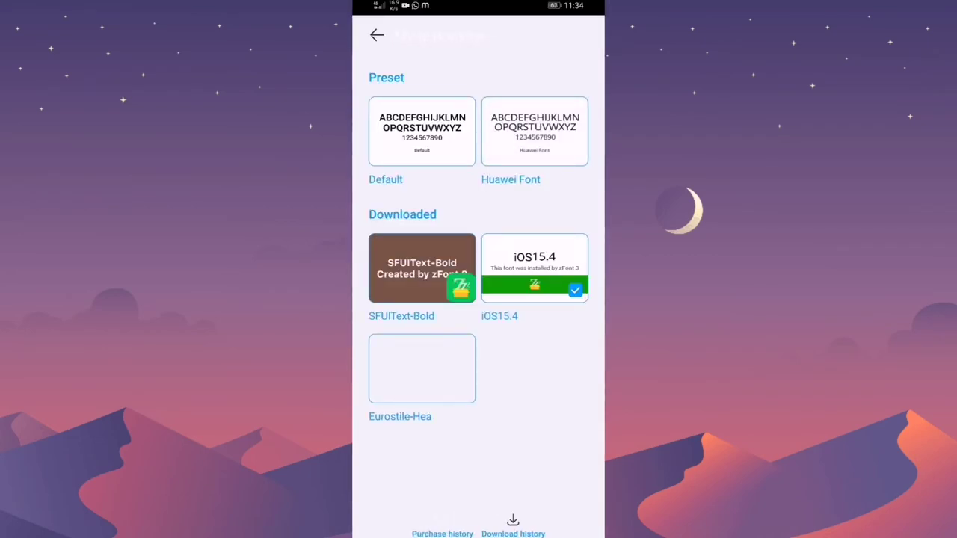
{"action": "left_click", "coordinate": [421, 268]}
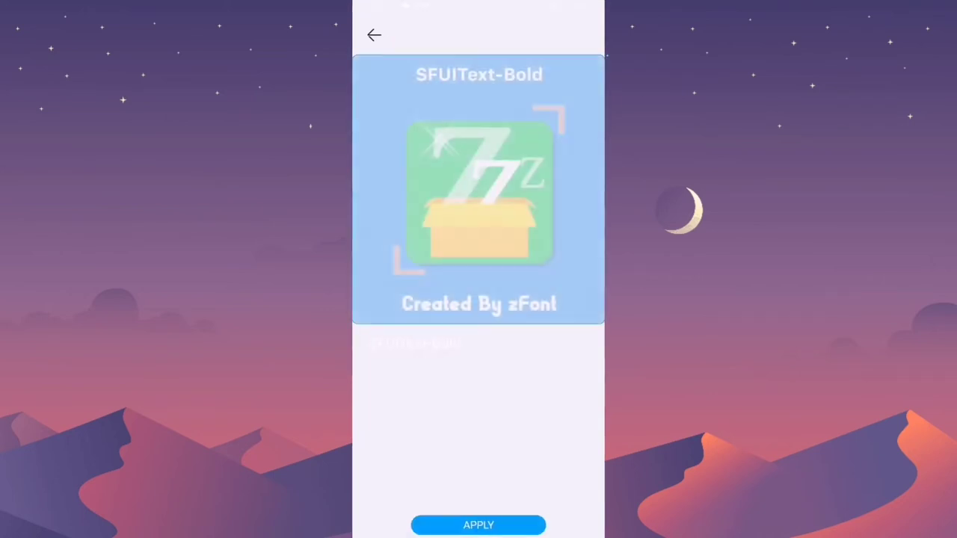
{"action": "left_click", "coordinate": [477, 524]}
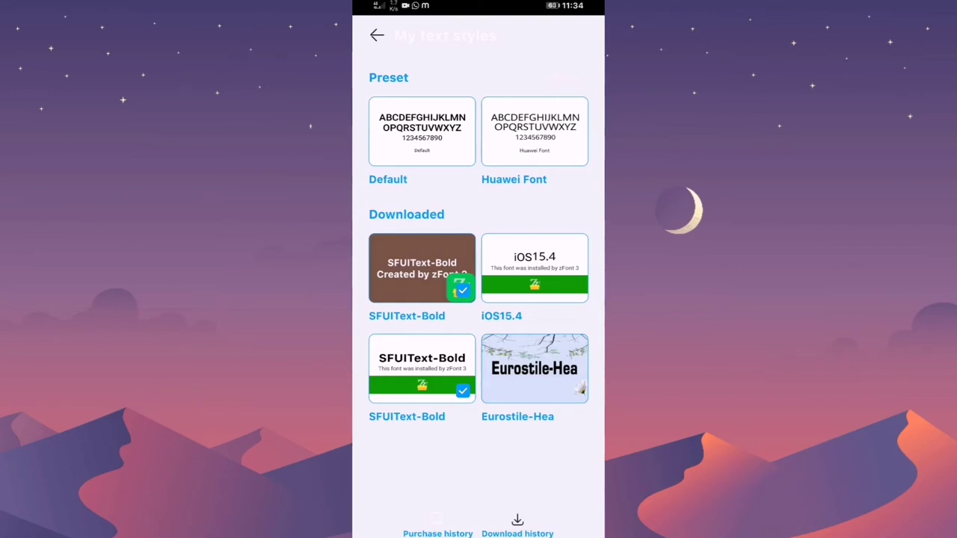
- Browse the recently used apps, then return to the home screen
{"action": "left_click_drag", "start_coordinate": [547, 307], "coordinate": [547, 254]}
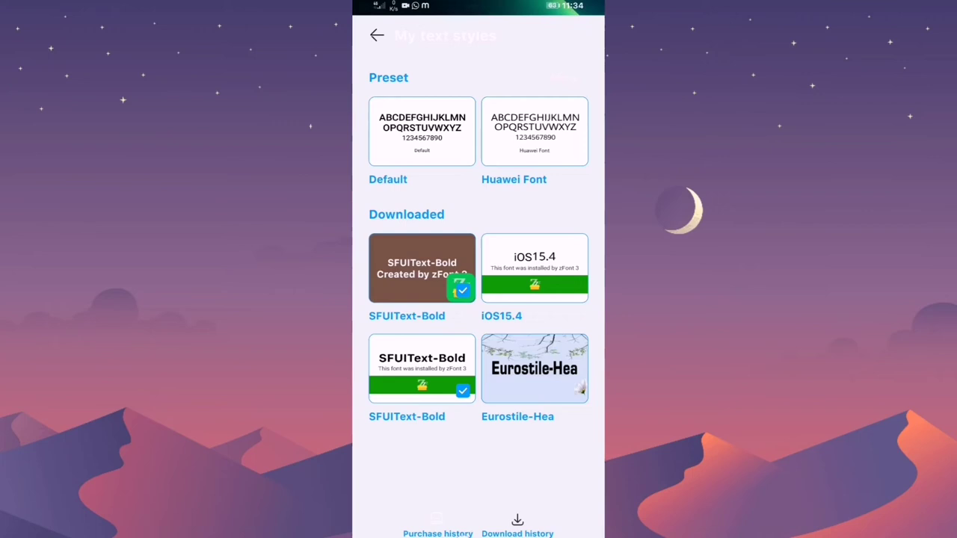
{"action": "left_click_drag", "start_coordinate": [497, 524], "coordinate": [497, 336]}
{"action": "left_click_drag", "start_coordinate": [419, 261], "coordinate": [568, 262]}
{"action": "key", "text": "Home"}
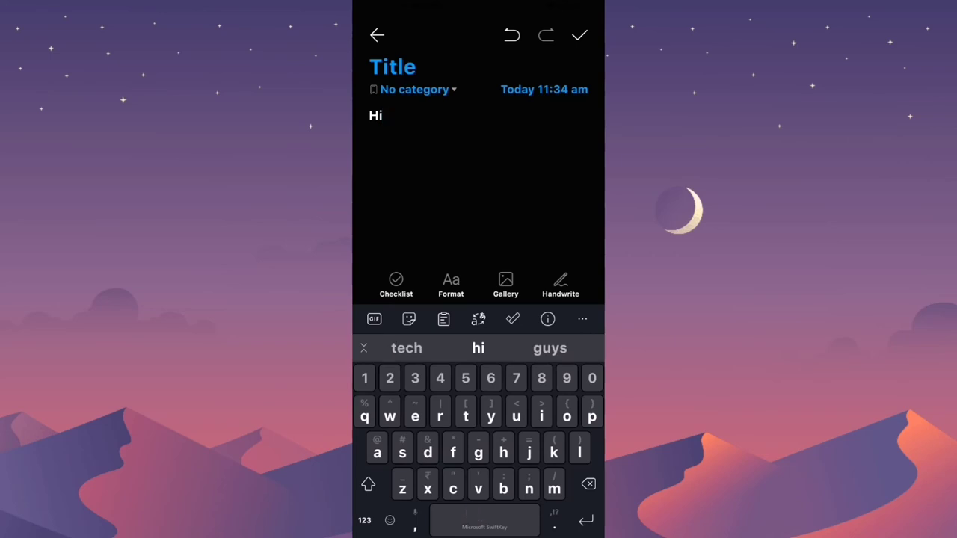
- Finish typing 'guys changed' in the note, accepting the suggested correction
{"action": "left_click", "coordinate": [549, 348]}
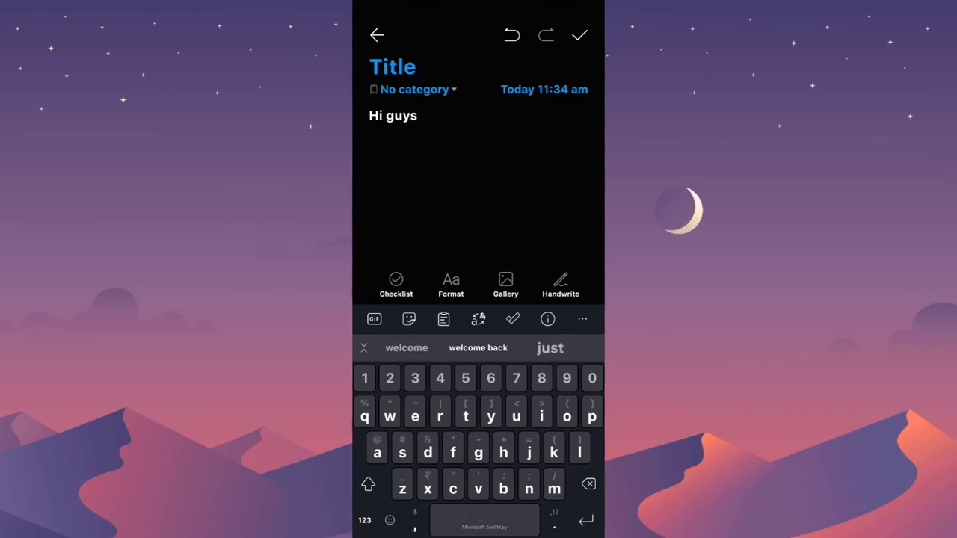
{"action": "left_click", "coordinate": [452, 488]}
{"action": "type", "text": "c"}
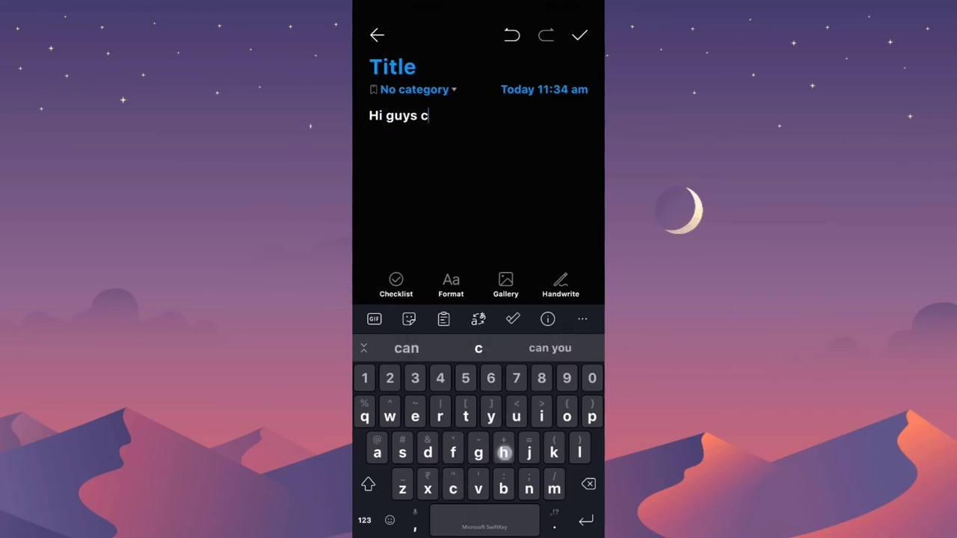
{"action": "left_click", "coordinate": [503, 452]}
{"action": "left_click", "coordinate": [376, 452]}
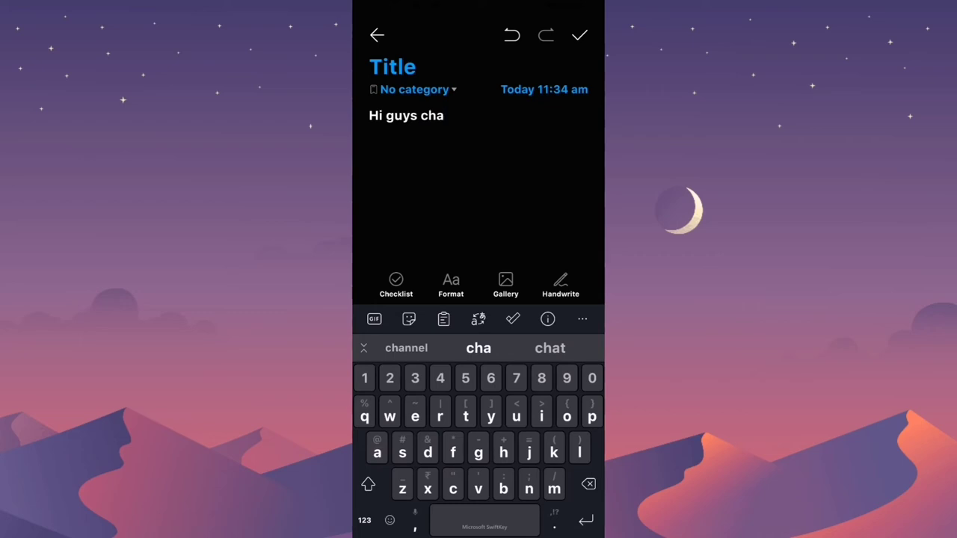
{"action": "left_click", "coordinate": [477, 452]}
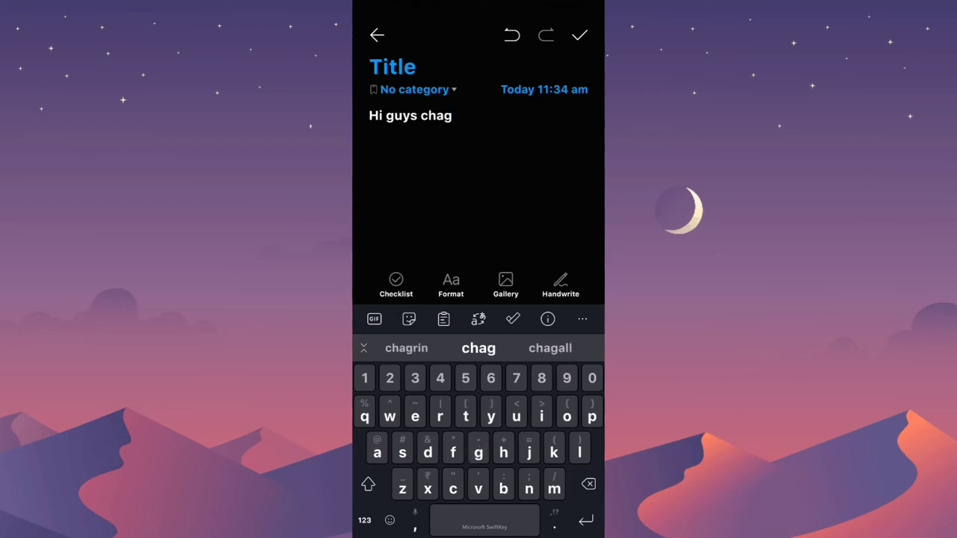
{"action": "left_click", "coordinate": [414, 417]}
{"action": "left_click", "coordinate": [427, 452]}
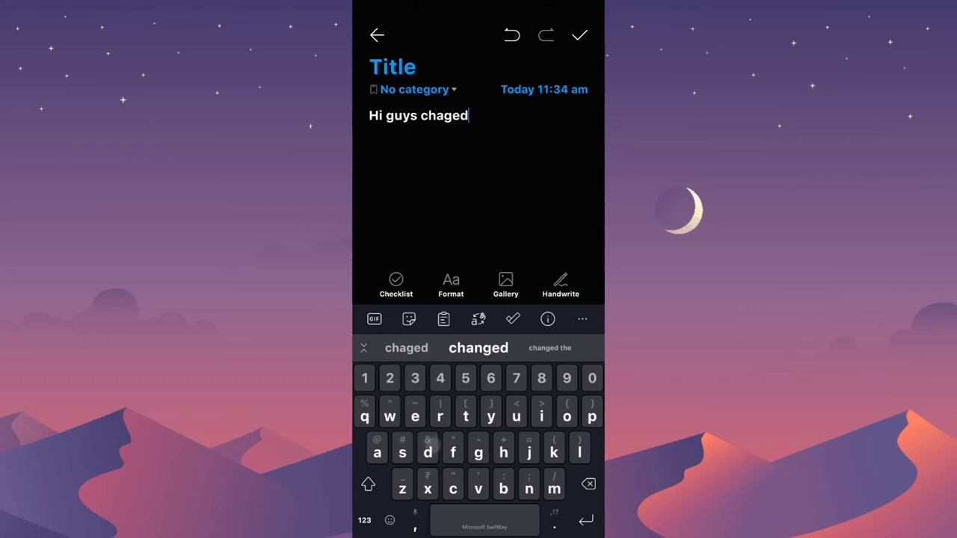
{"action": "left_click", "coordinate": [477, 348]}
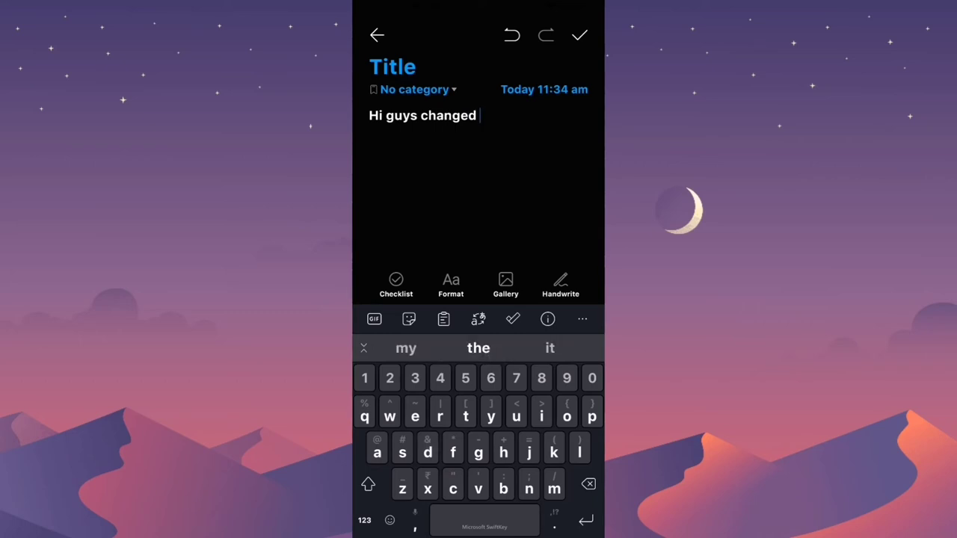
- Add the word 'there' to the note, fixing a mistyped letter
{"action": "left_click", "coordinate": [465, 416]}
{"action": "left_click", "coordinate": [503, 452]}
{"action": "left_click", "coordinate": [414, 417]}
{"action": "left_click", "coordinate": [440, 416]}
{"action": "left_click", "coordinate": [503, 488]}
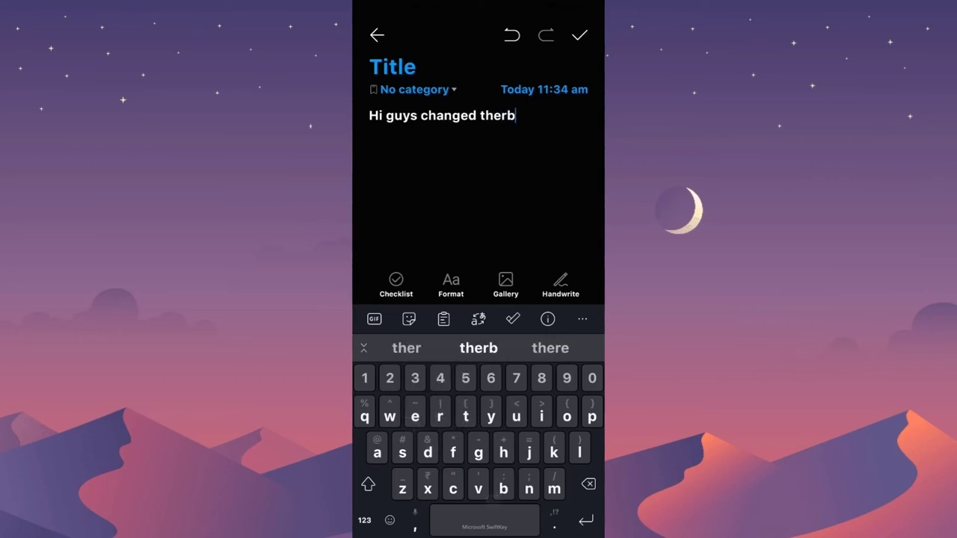
{"action": "left_click", "coordinate": [588, 484]}
{"action": "type", "text": "e"}
{"action": "left_click", "coordinate": [518, 512]}
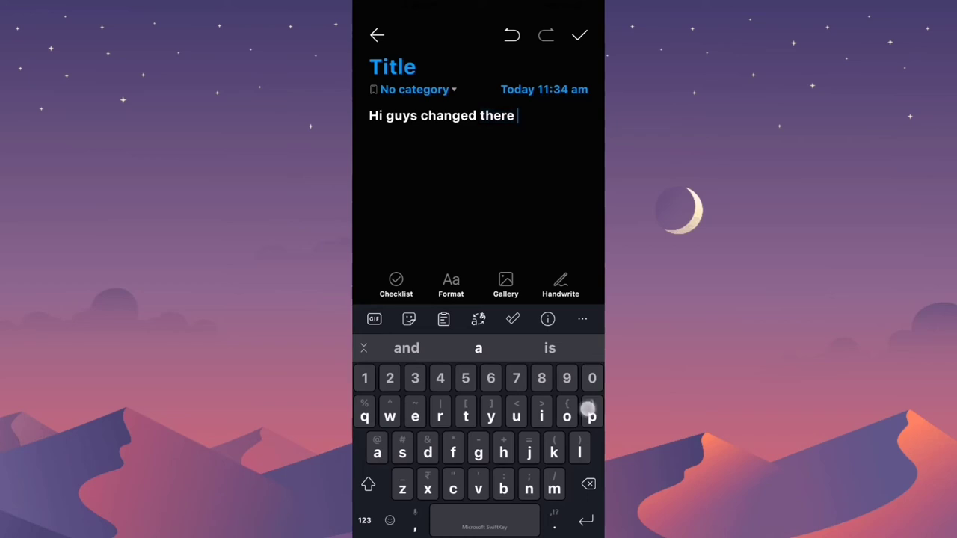
- Type 'font', save the note 'Hi guys changed there font to ios', and go home
{"action": "left_click", "coordinate": [591, 416]}
{"action": "left_click", "coordinate": [588, 484]}
{"action": "left_click", "coordinate": [452, 452]}
{"action": "left_click", "coordinate": [566, 417]}
{"action": "type", "text": "fon"}
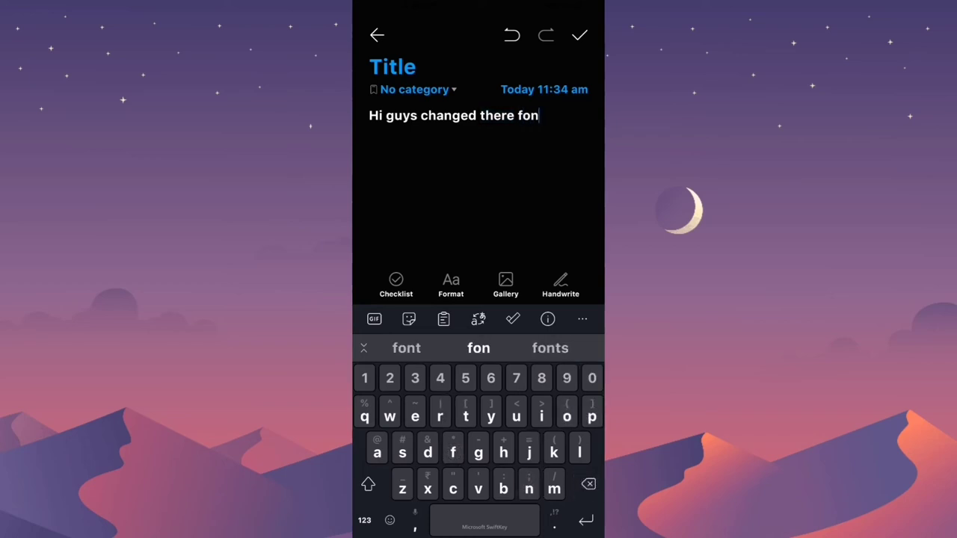
{"action": "type", "text": "t ti"}
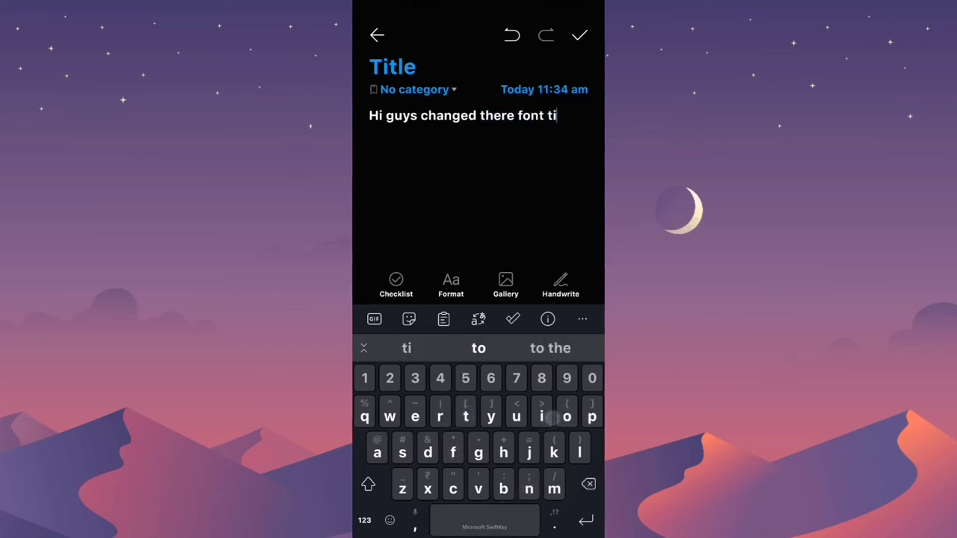
{"action": "left_click", "coordinate": [586, 485]}
{"action": "type", "text": "o io"}
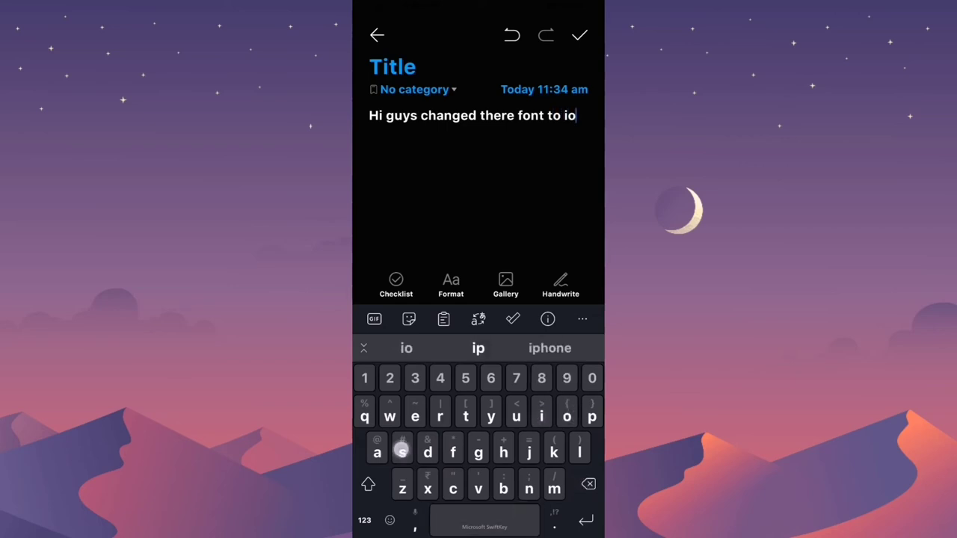
{"action": "type", "text": "s"}
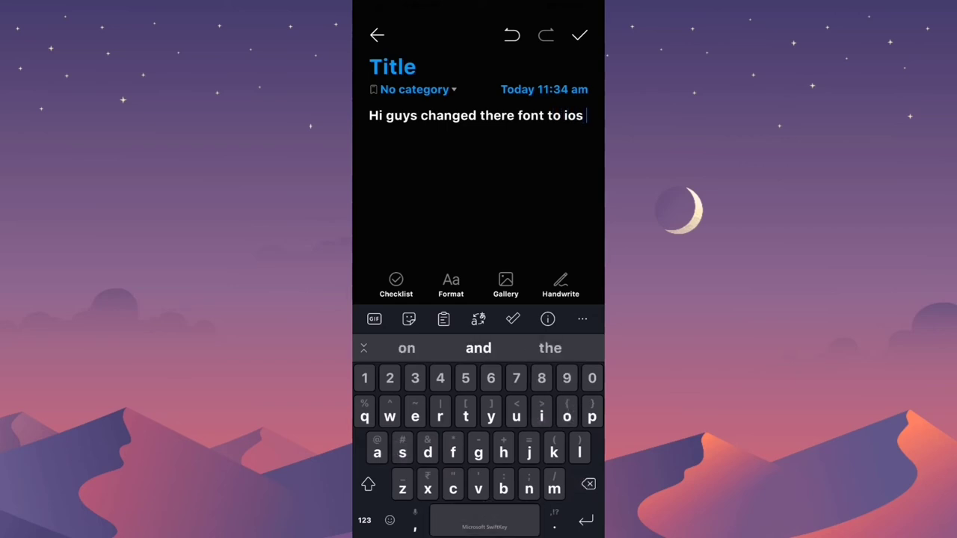
{"action": "left_click", "coordinate": [580, 35]}
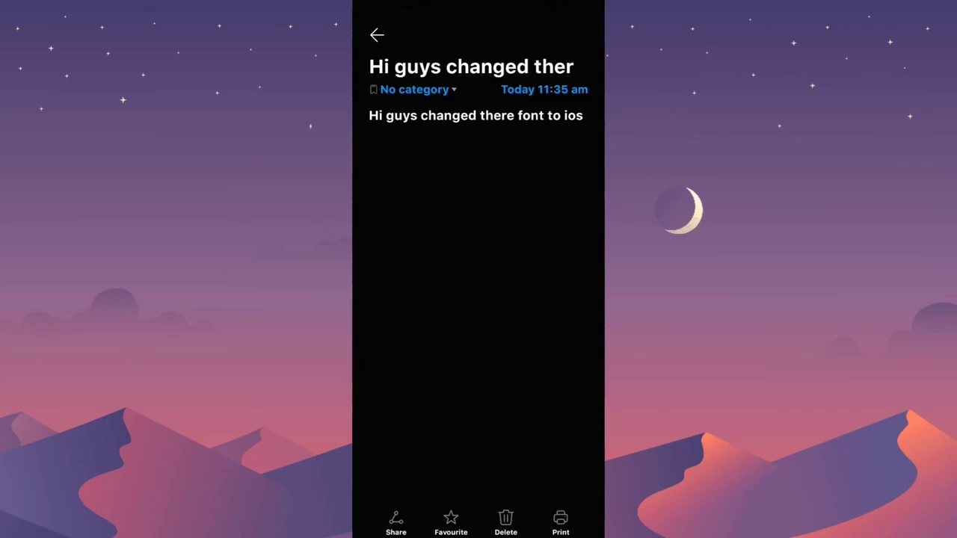
{"action": "key", "text": "Home"}
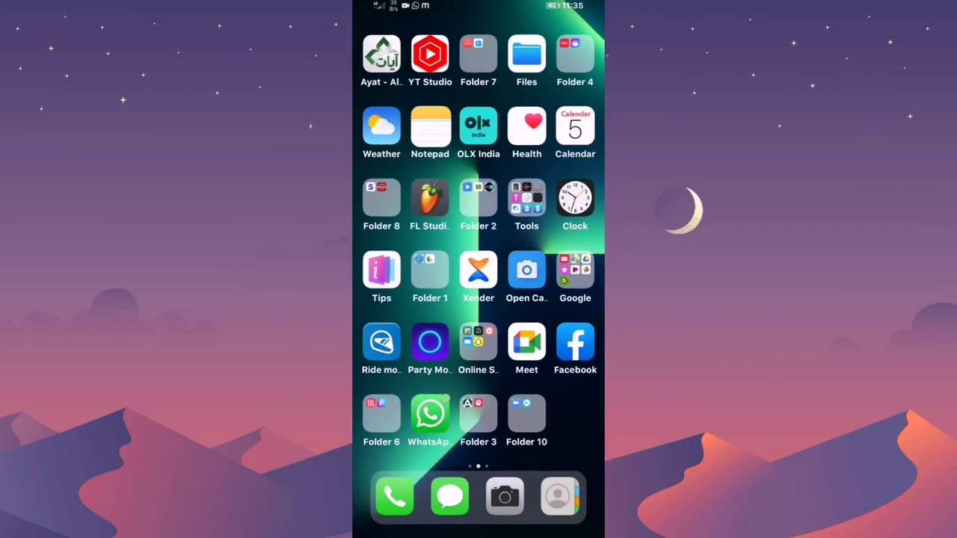
- Reposition the shared post on the story, opening and dismissing the sticker tray
{"action": "left_click_drag", "start_coordinate": [568, 299], "coordinate": [389, 299]}
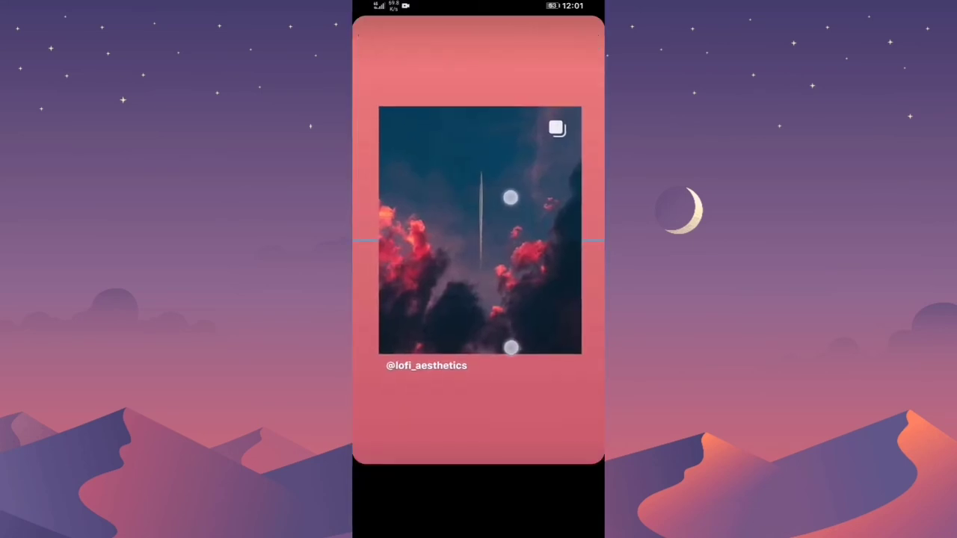
{"action": "left_click_drag", "start_coordinate": [510, 198], "coordinate": [510, 197]}
{"action": "left_click", "coordinate": [515, 42]}
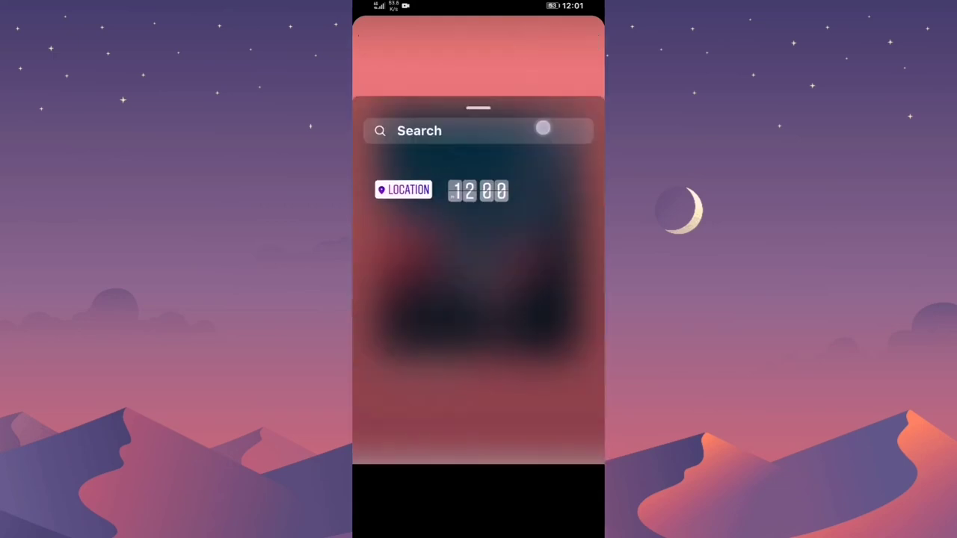
{"action": "left_click_drag", "start_coordinate": [478, 97], "coordinate": [479, 373]}
- Fill the whole story background with solid coral using the draw tool
{"action": "left_click", "coordinate": [584, 42]}
{"action": "left_click", "coordinate": [546, 80]}
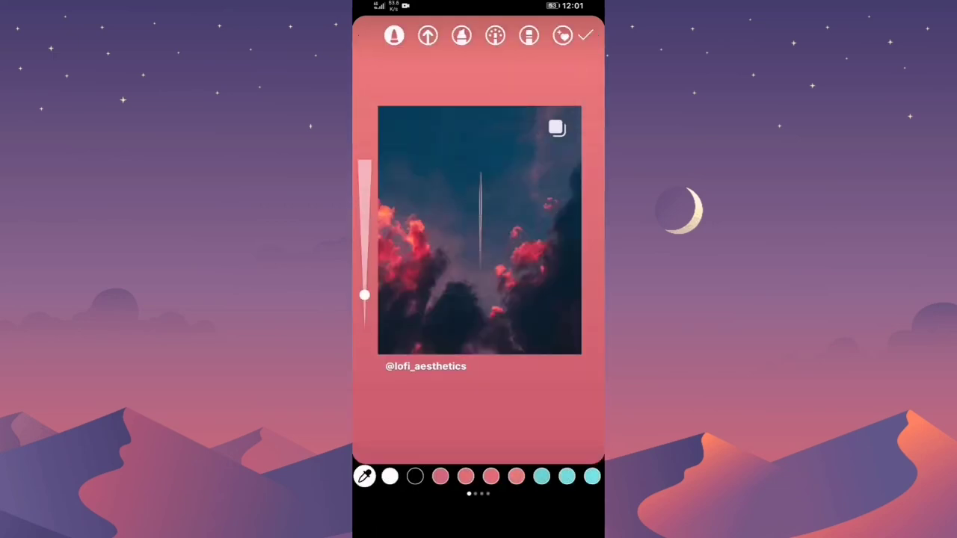
{"action": "left_click", "coordinate": [510, 442]}
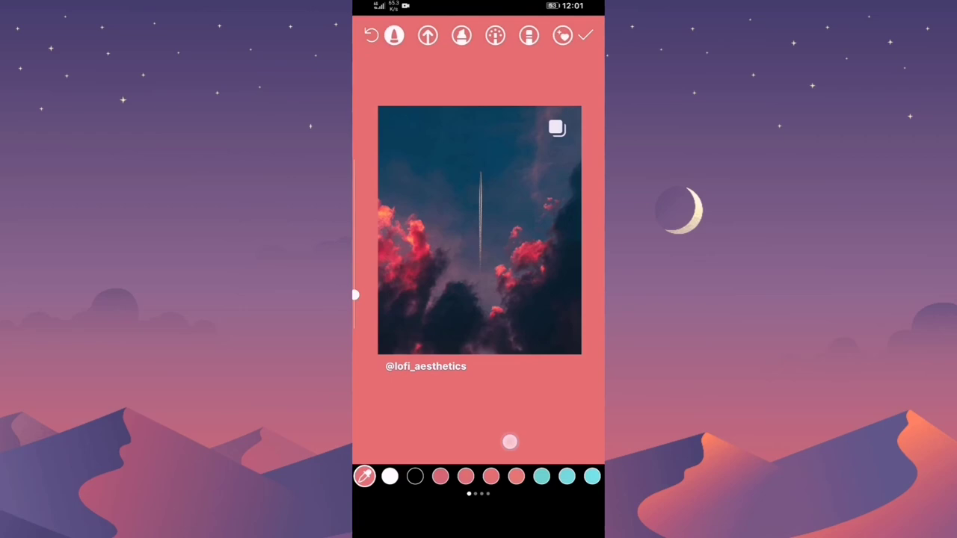
{"action": "left_click_drag", "start_coordinate": [502, 349], "coordinate": [534, 357]}
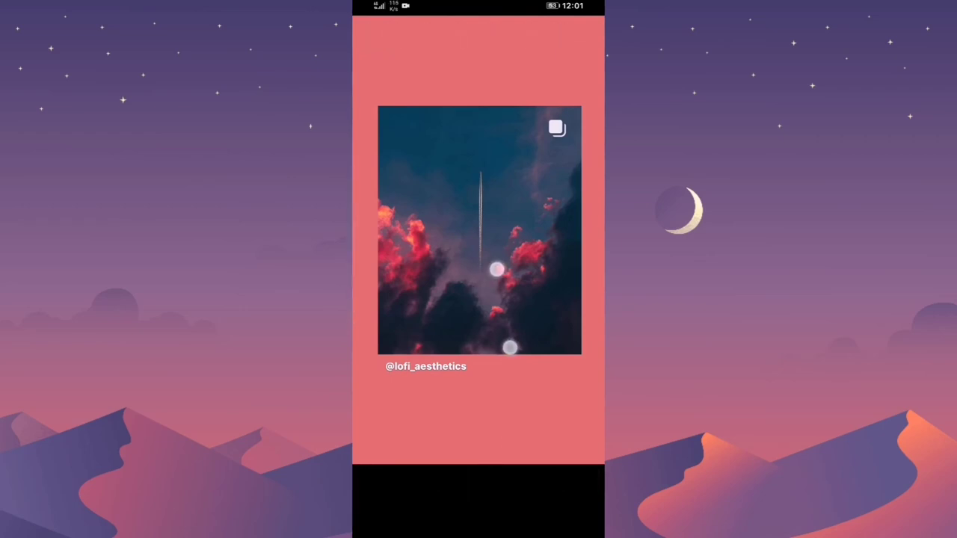
- Shrink the shared sky-and-clouds post and centre it on the coral story
{"action": "left_click", "coordinate": [585, 35]}
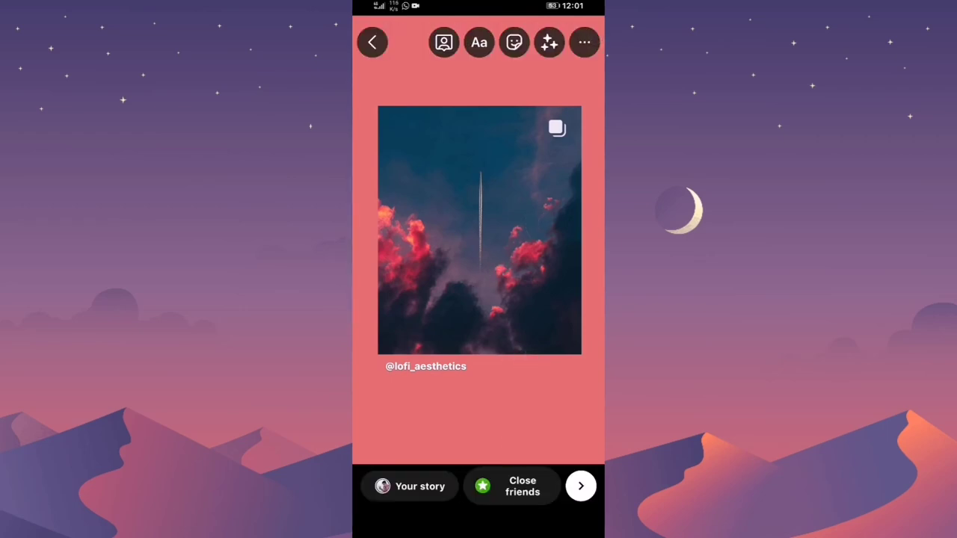
{"action": "left_click_drag", "start_coordinate": [419, 404], "coordinate": [539, 413]}
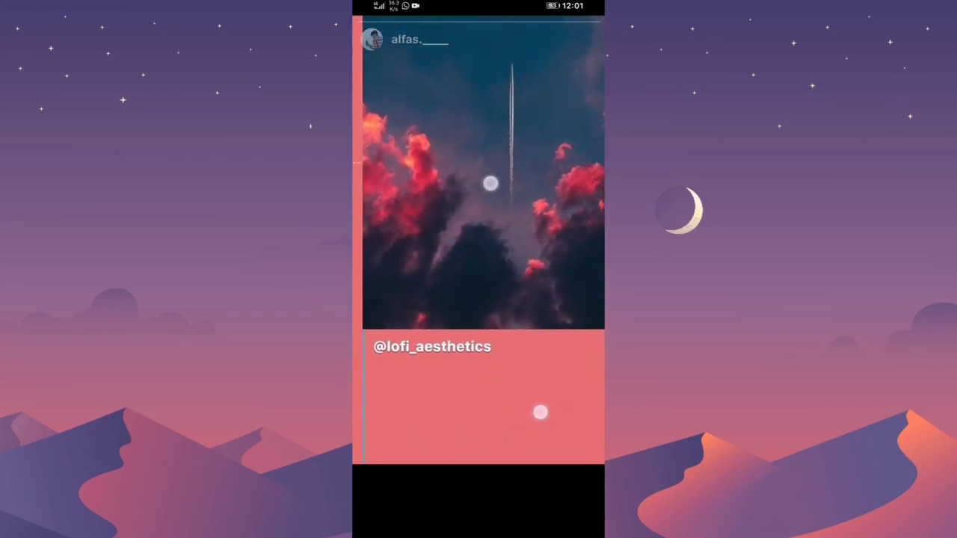
{"action": "mouse_move", "coordinate": [488, 184]}
{"action": "left_mouse_down"}
{"action": "mouse_move", "coordinate": [482, 293]}
{"action": "mouse_move", "coordinate": [482, 261]}
{"action": "mouse_move", "coordinate": [508, 216]}
{"action": "mouse_move", "coordinate": [510, 262]}
{"action": "left_mouse_up"}
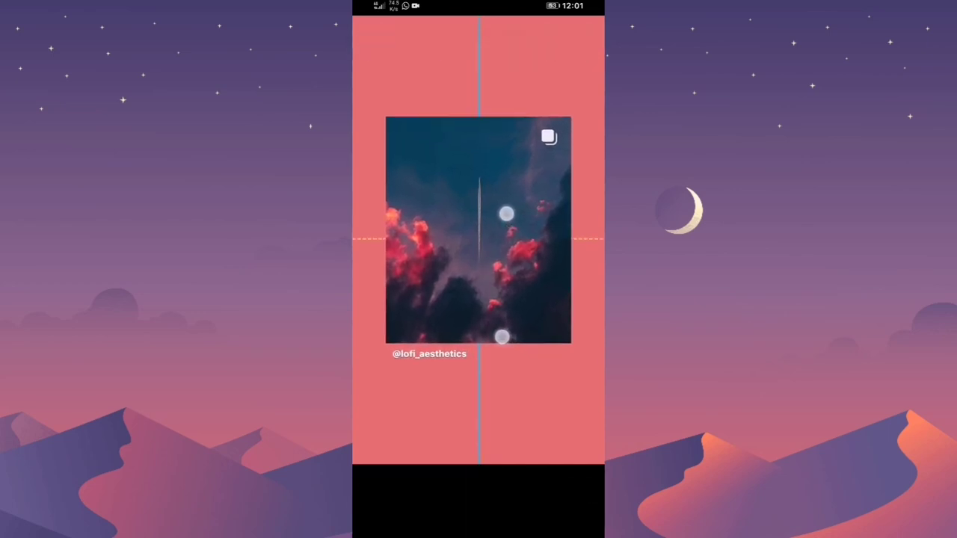
- Fill the story background with teal, then replace it with solid black
{"action": "left_click", "coordinate": [584, 43]}
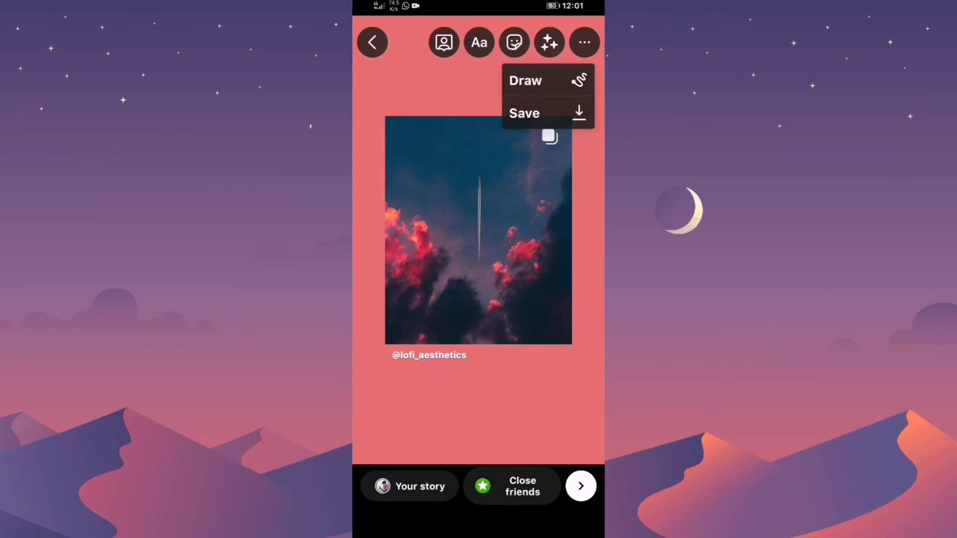
{"action": "left_click", "coordinate": [567, 83]}
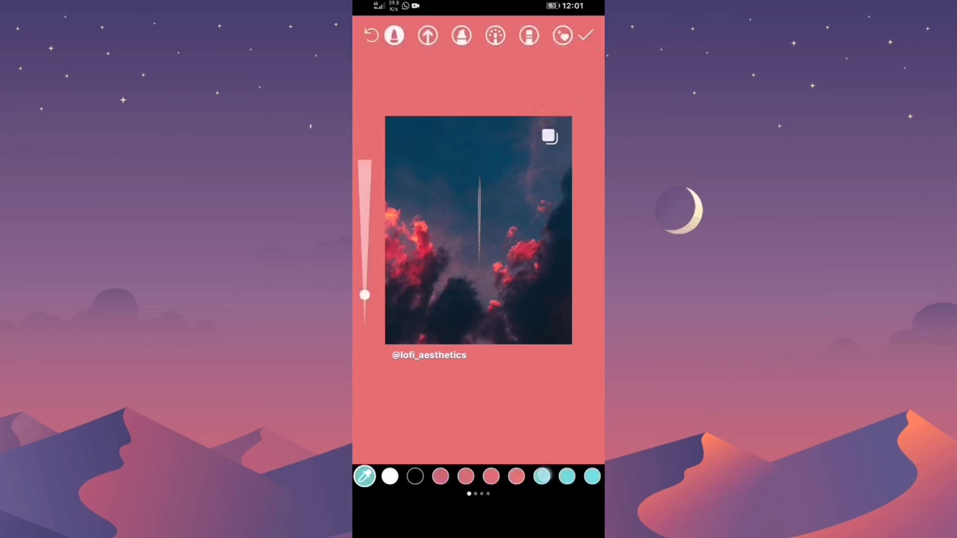
{"action": "left_click", "coordinate": [542, 477]}
{"action": "left_click", "coordinate": [550, 447]}
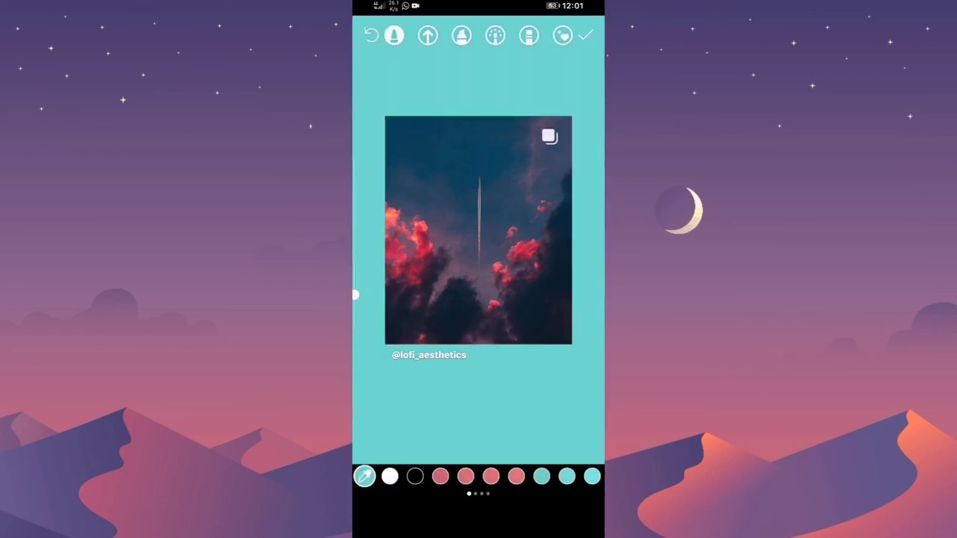
{"action": "mouse_move", "coordinate": [561, 476]}
{"action": "left_mouse_down"}
{"action": "mouse_move", "coordinate": [403, 477]}
{"action": "mouse_move", "coordinate": [561, 476]}
{"action": "left_mouse_up"}
{"action": "left_click", "coordinate": [416, 476]}
{"action": "left_click", "coordinate": [476, 436]}
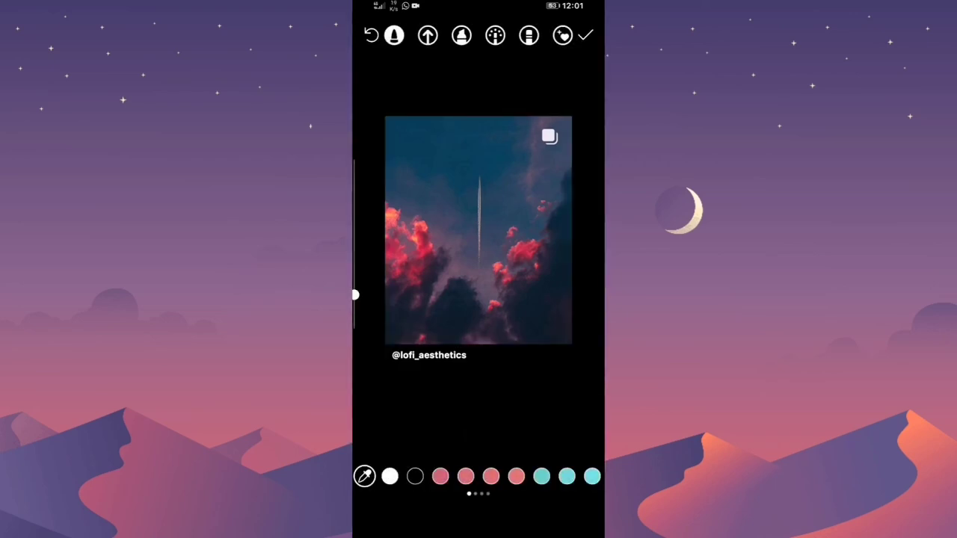
{"action": "left_click", "coordinate": [585, 36]}
- Centre the shared post and cycle it back to the plain image style
{"action": "mouse_move", "coordinate": [500, 378]}
{"action": "left_mouse_down"}
{"action": "mouse_move", "coordinate": [517, 366]}
{"action": "mouse_move", "coordinate": [509, 376]}
{"action": "left_mouse_up"}
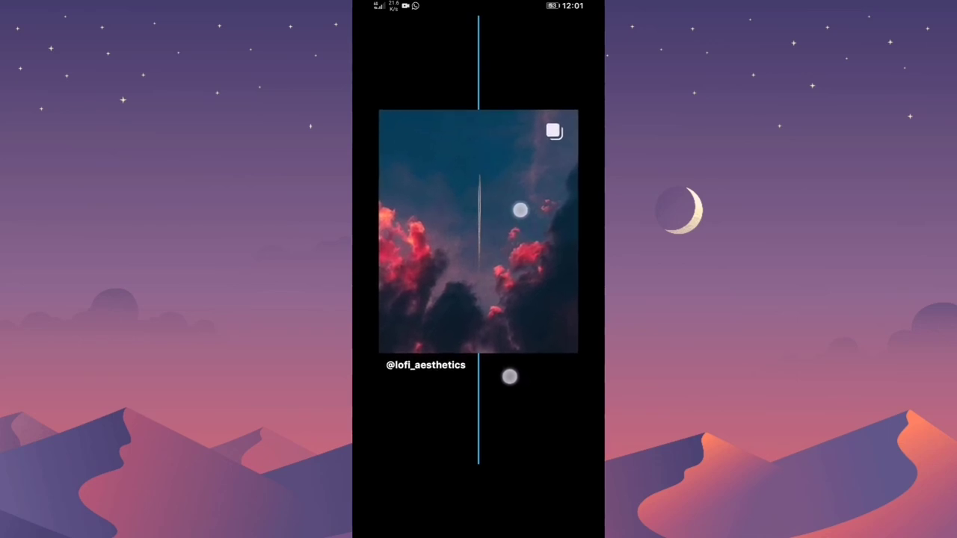
{"action": "left_click", "coordinate": [532, 224]}
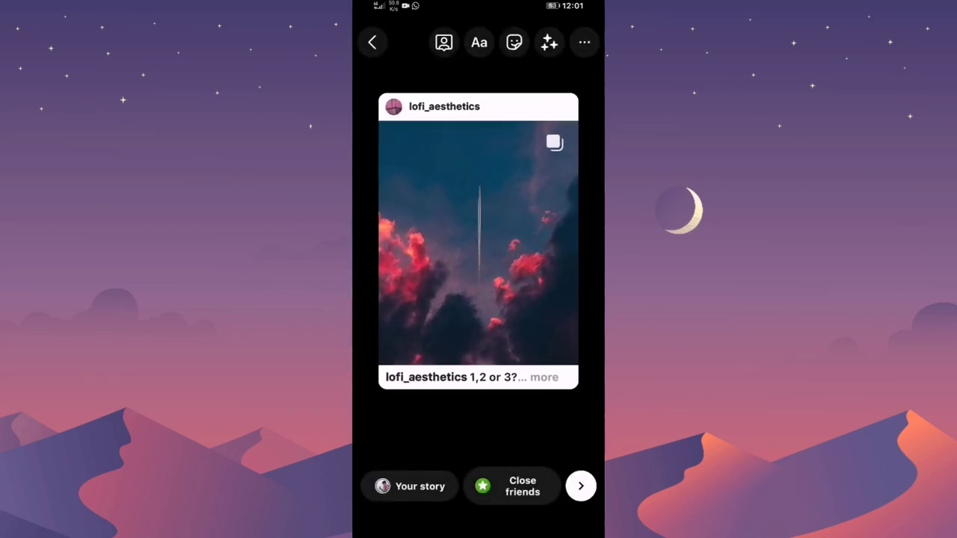
{"action": "left_click", "coordinate": [479, 239]}
{"action": "left_click", "coordinate": [479, 239]}
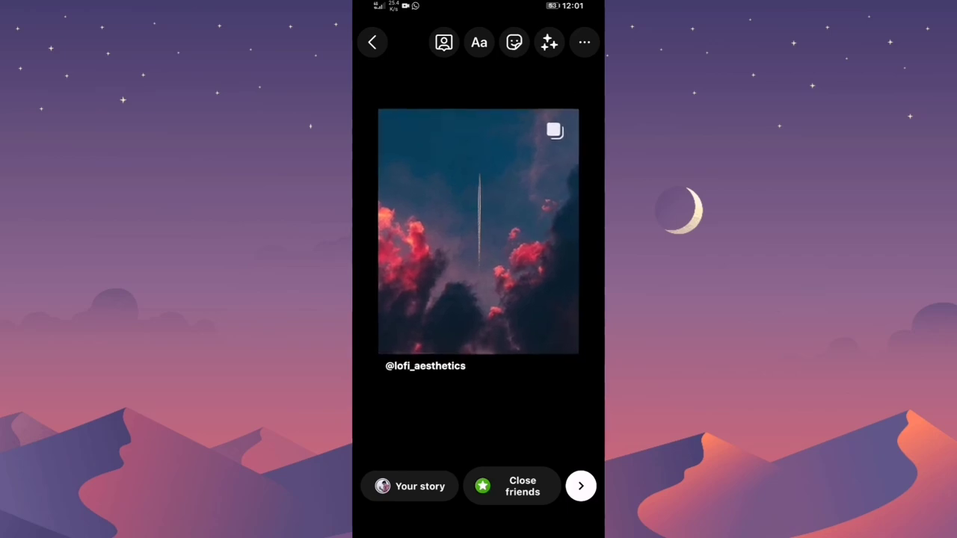